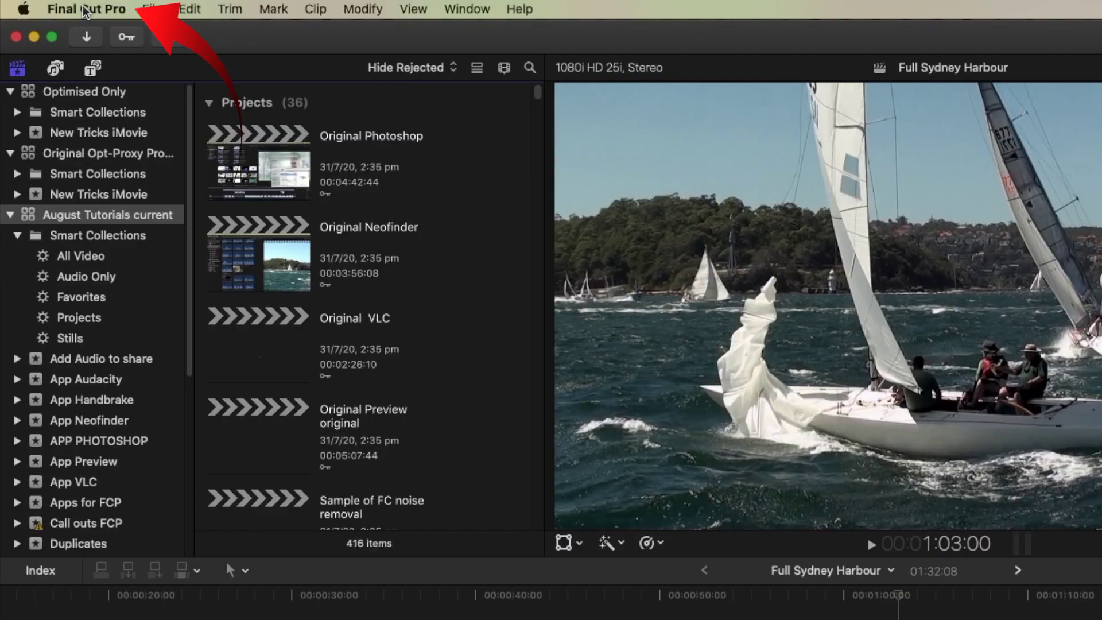
Check the 0.3-second Background render Start after delay in the Playback preferences.
{"action": "left_click", "coordinate": [84, 11]}
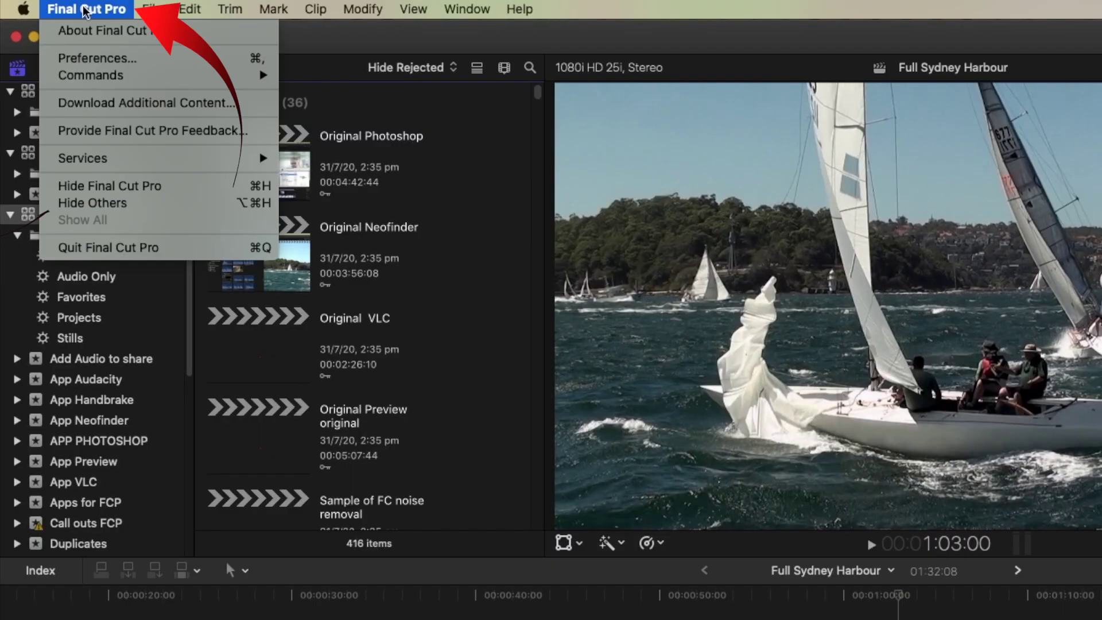
{"action": "left_click", "coordinate": [83, 58]}
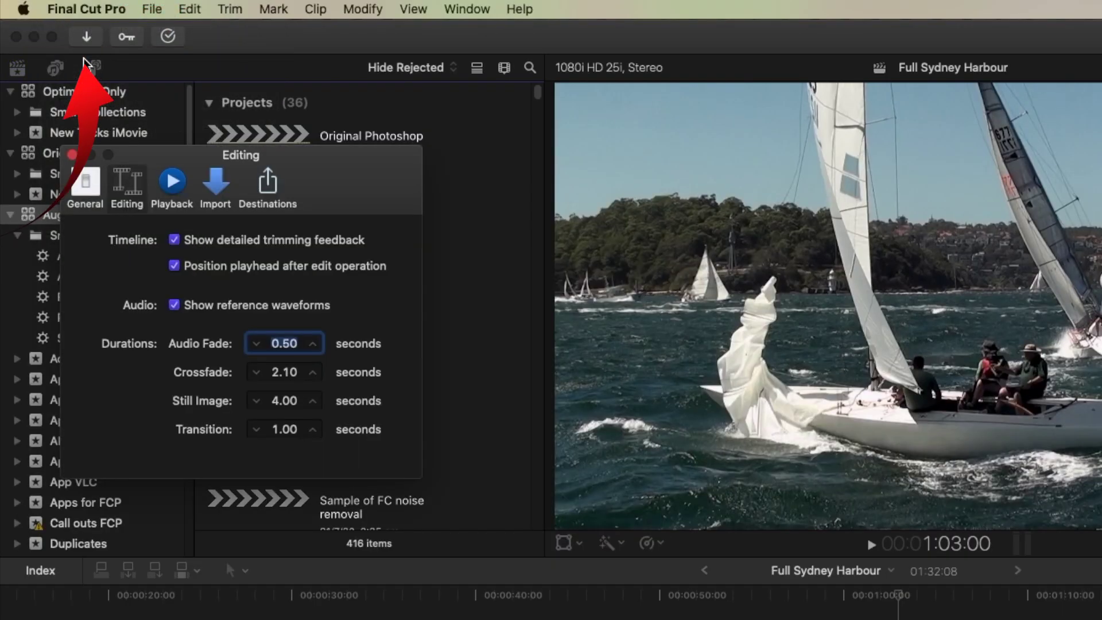
{"action": "left_click", "coordinate": [172, 187]}
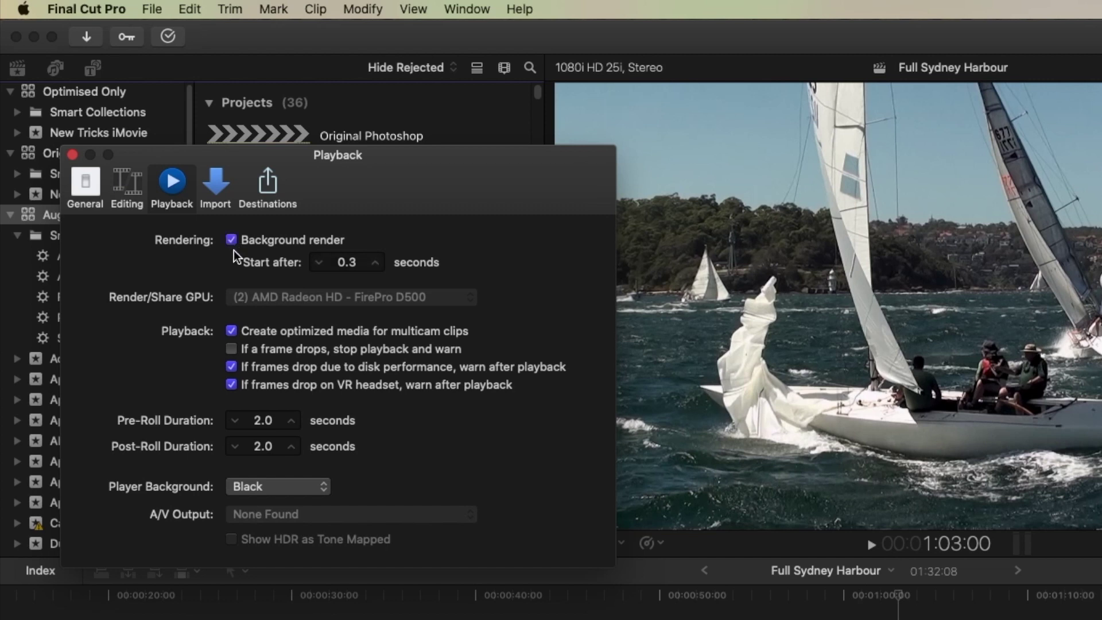
{"action": "left_click", "coordinate": [358, 263]}
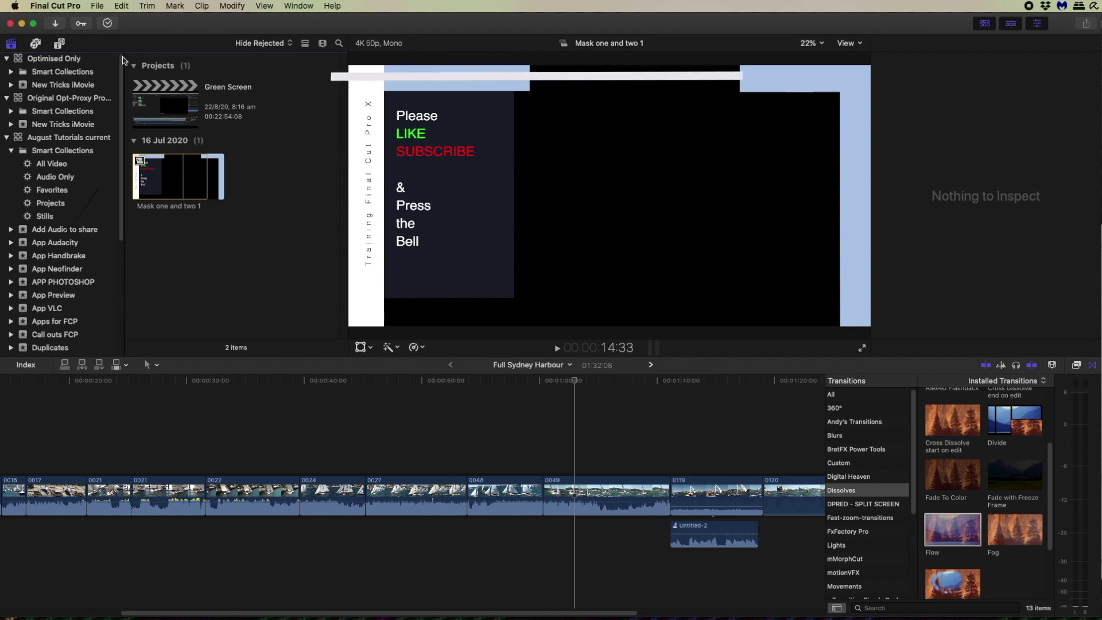
Import the Screen Recording Proxy insert 3 clip into the event.
{"action": "left_click", "coordinate": [56, 25]}
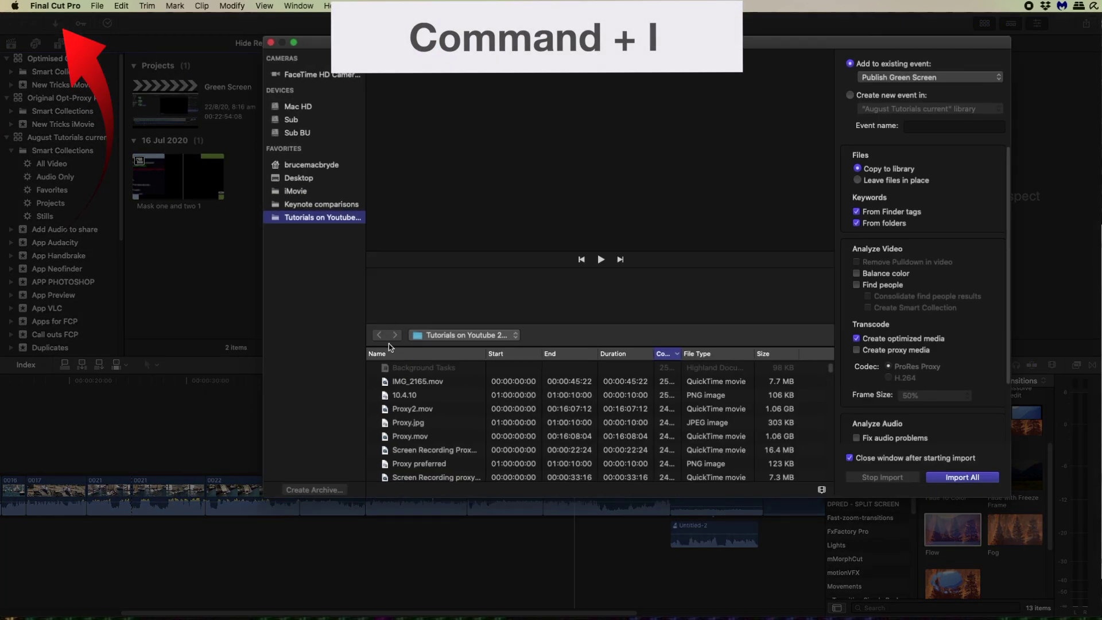
{"action": "left_click", "coordinate": [408, 450]}
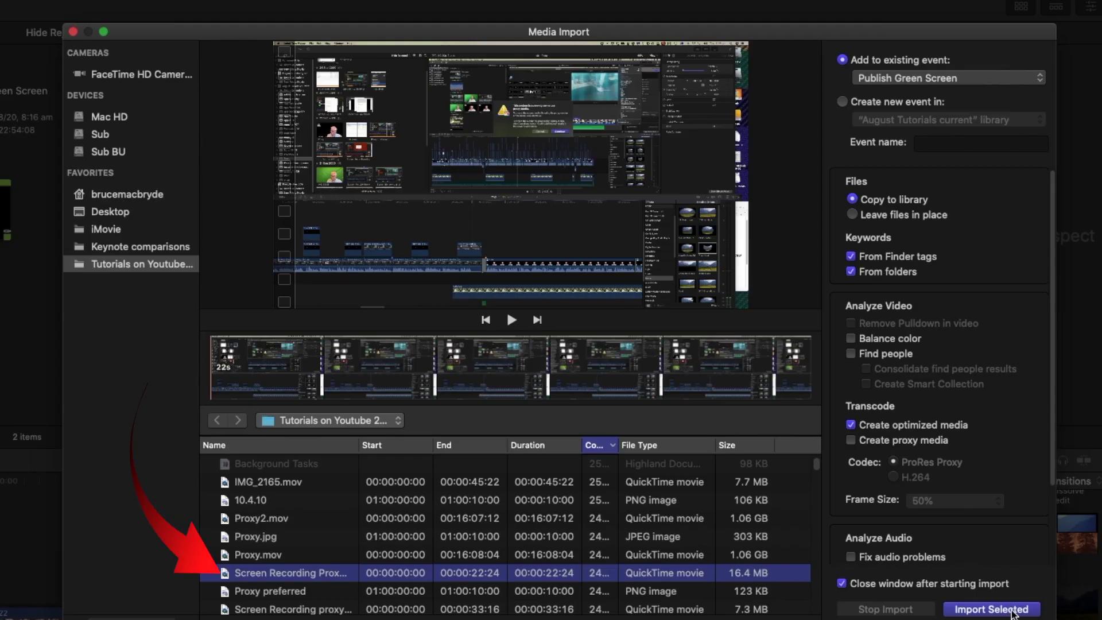
{"action": "left_click", "coordinate": [1013, 610]}
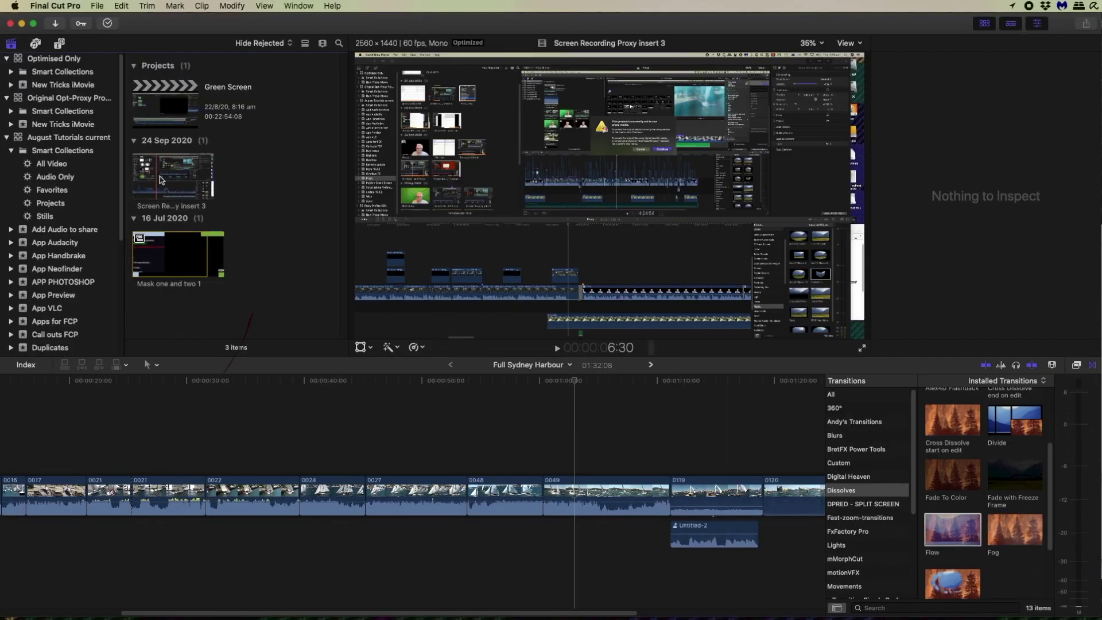
Mark an In/Out range on the clip and connect it above the Full Sydney Harbour storyline.
{"action": "left_click", "coordinate": [166, 176]}
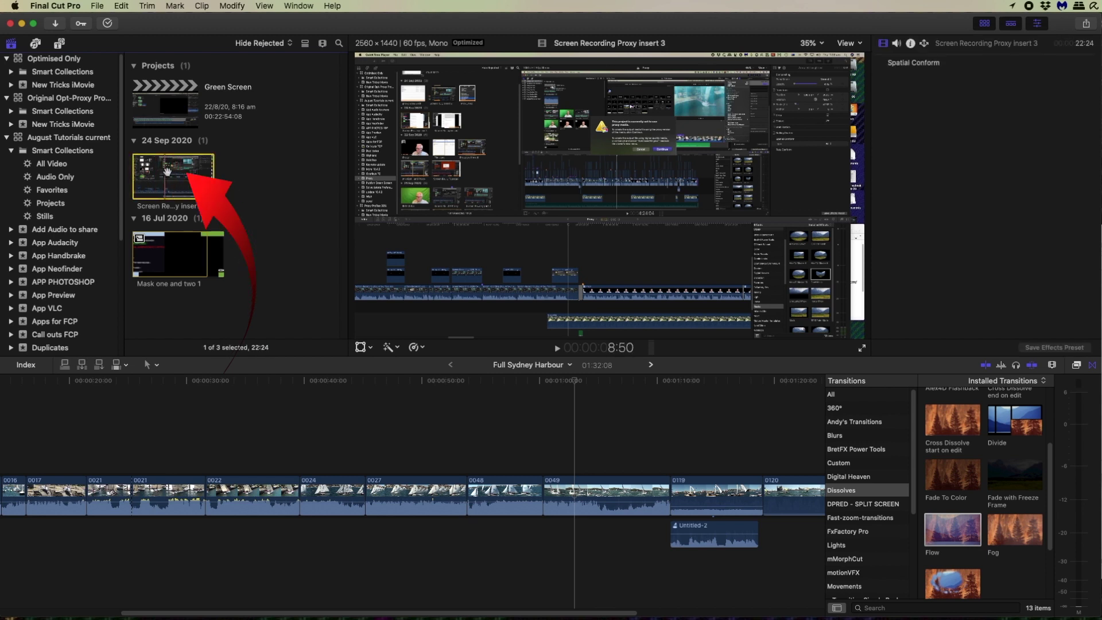
{"action": "key", "text": "i"}
{"action": "key", "text": "o"}
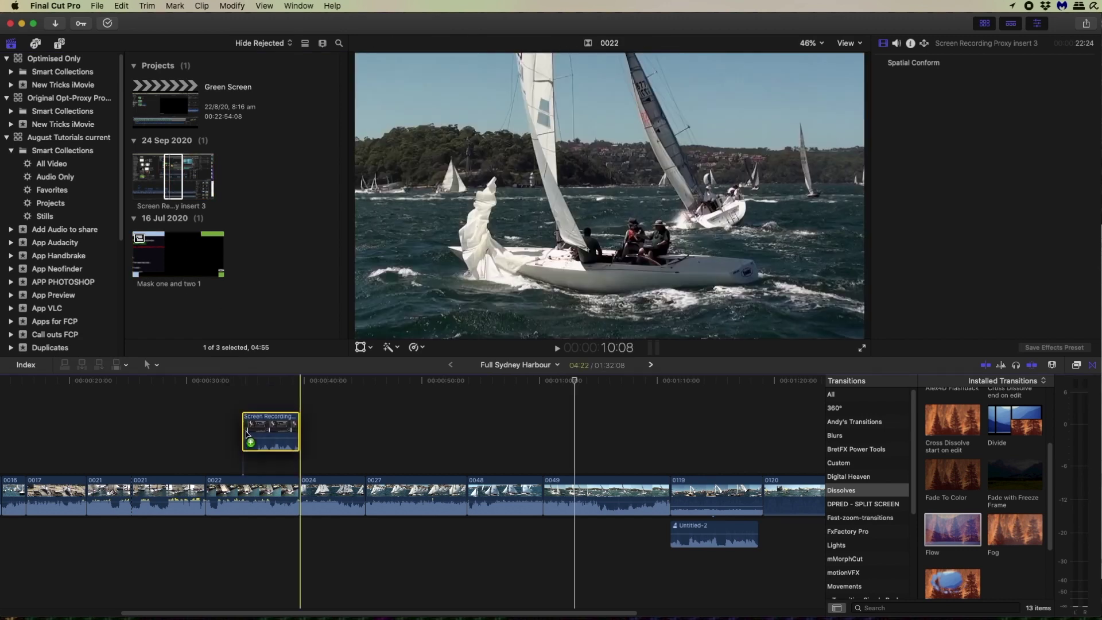
{"action": "left_click_drag", "start_coordinate": [168, 175], "coordinate": [258, 437]}
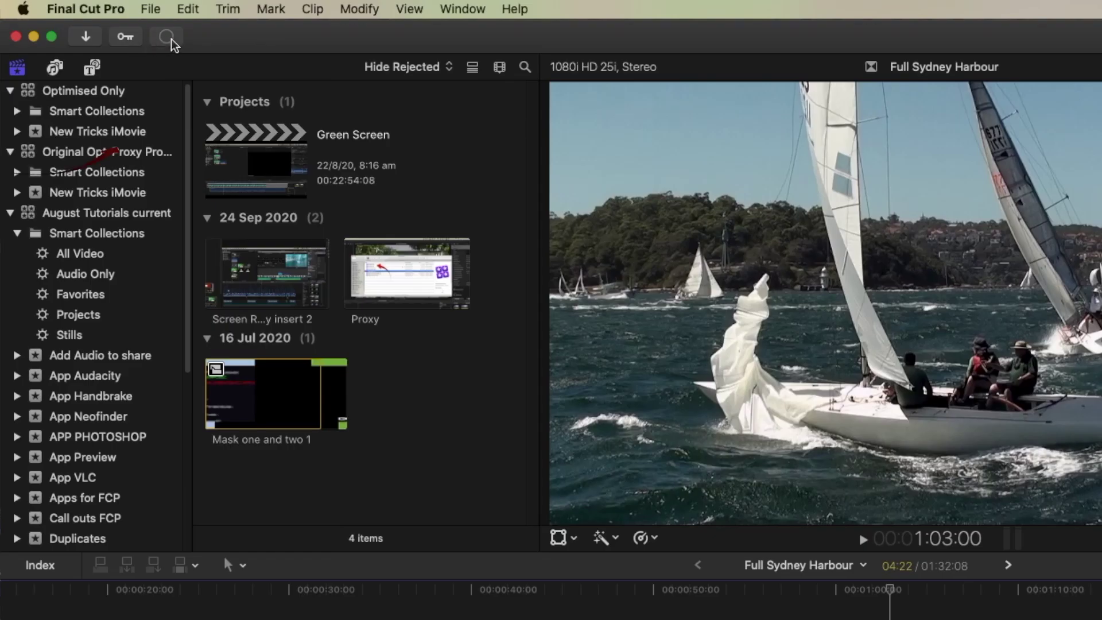
Pause and cancel the Importing Media task, then move the Background Tasks window over the viewer.
{"action": "left_click", "coordinate": [109, 24]}
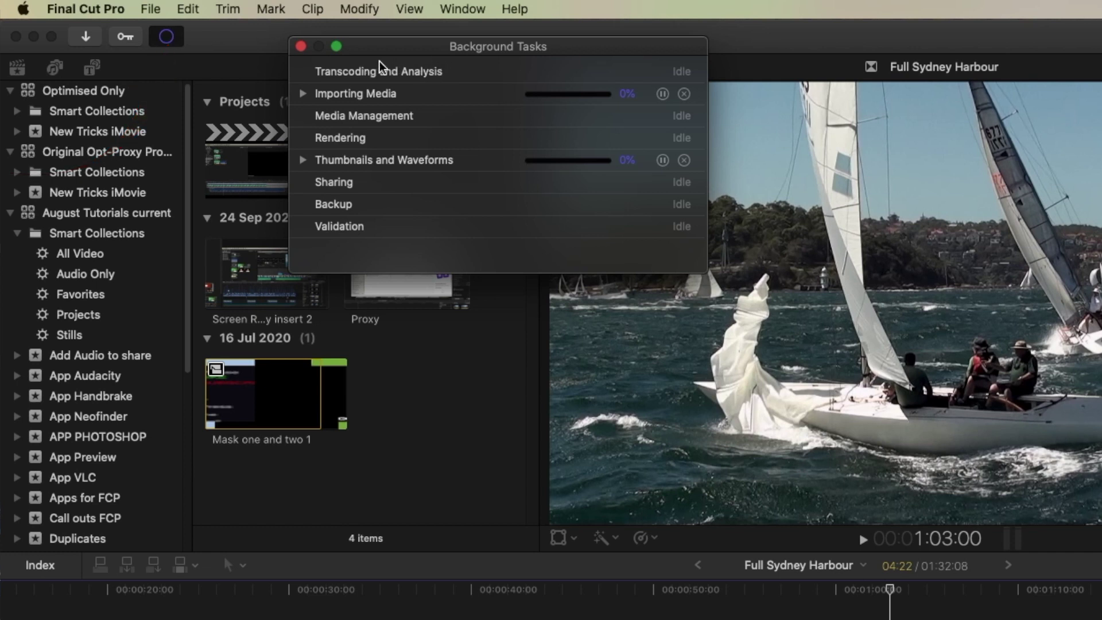
{"action": "left_click", "coordinate": [302, 94]}
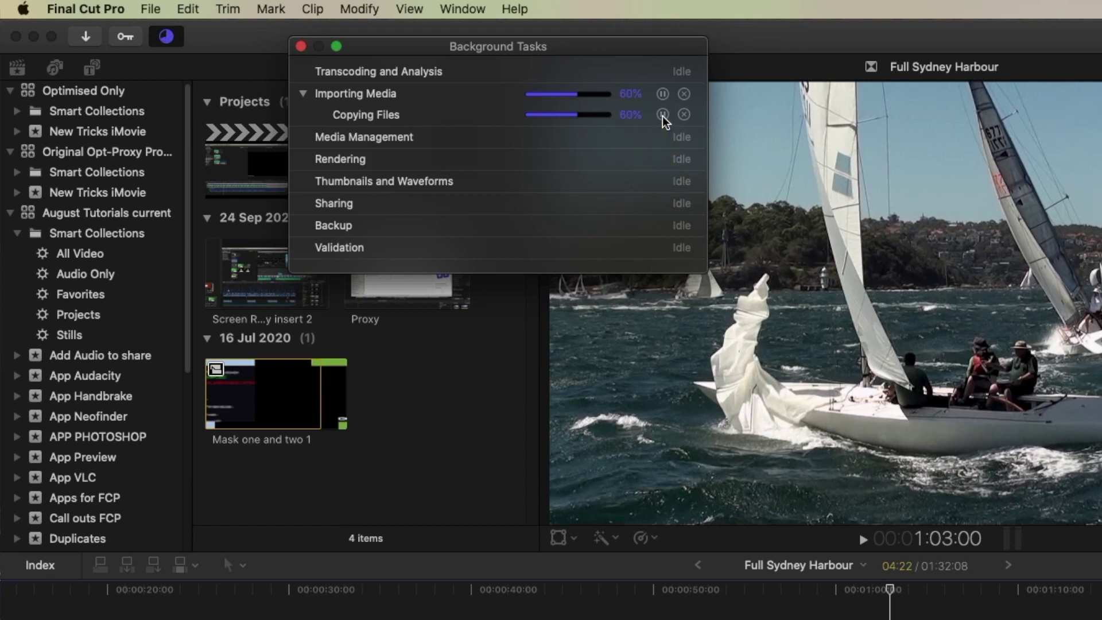
{"action": "left_click", "coordinate": [663, 114]}
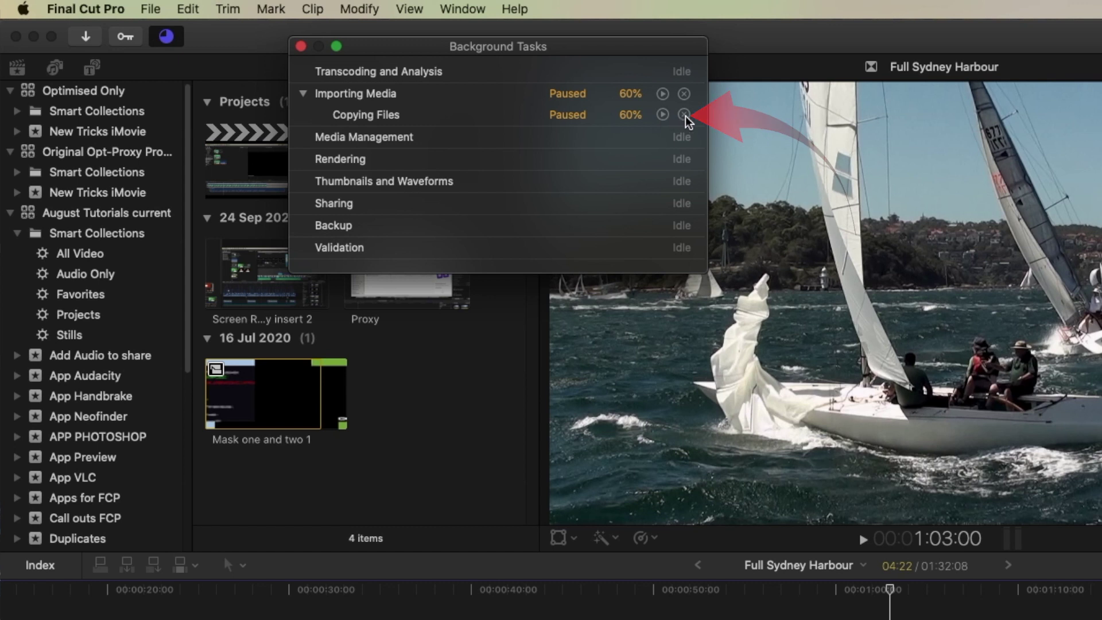
{"action": "left_click", "coordinate": [687, 121]}
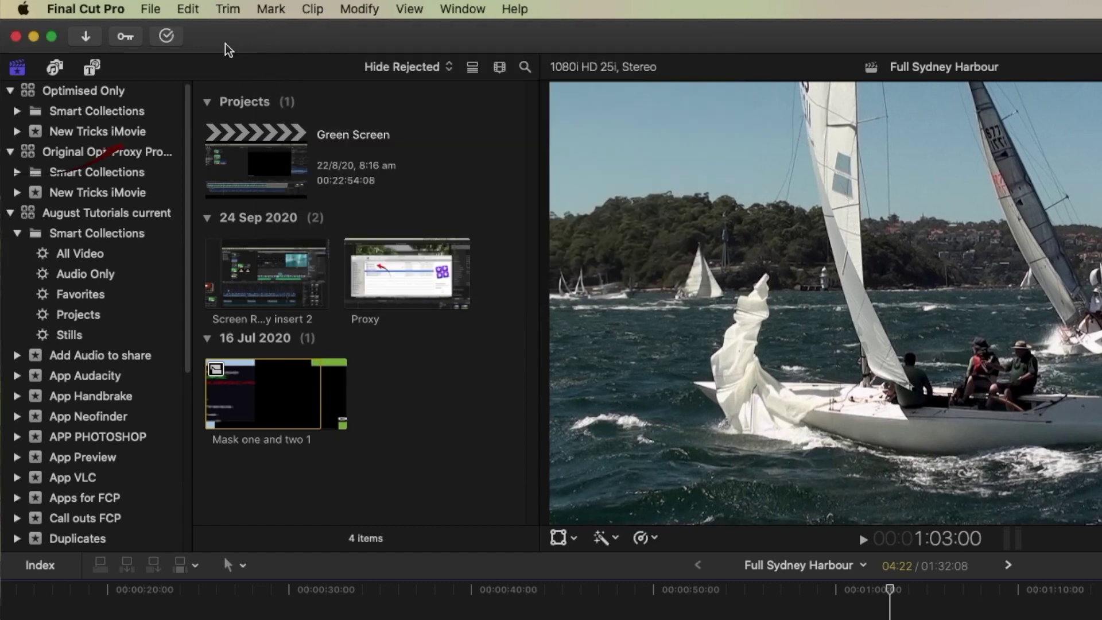
{"action": "left_click", "coordinate": [167, 39]}
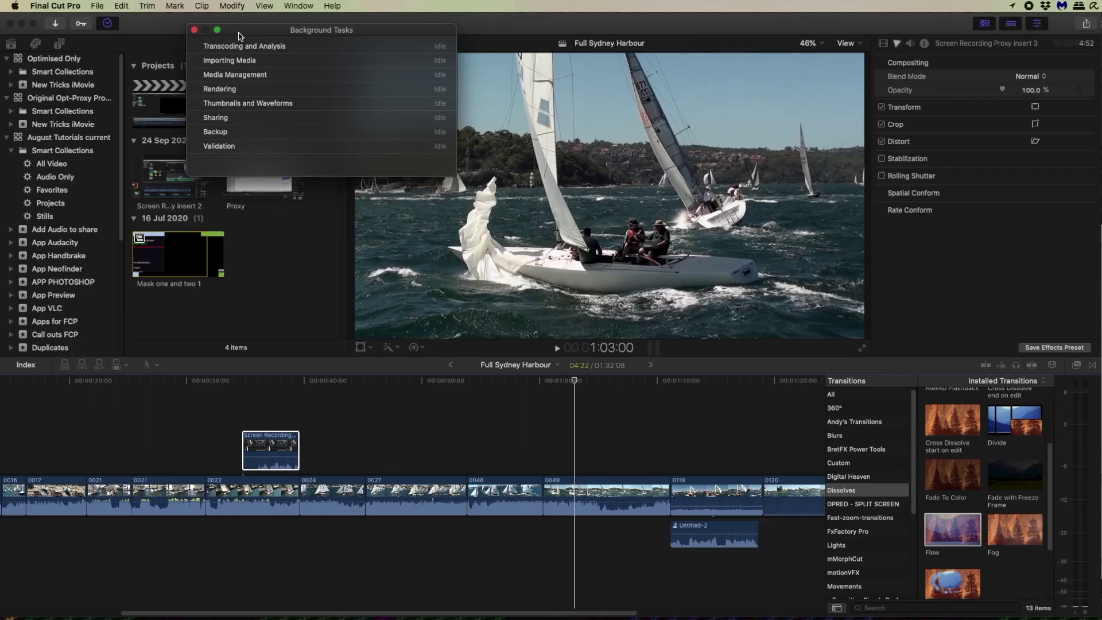
{"action": "mouse_move", "coordinate": [239, 31]}
{"action": "left_mouse_down"}
{"action": "mouse_move", "coordinate": [266, 428]}
{"action": "mouse_move", "coordinate": [746, 318]}
{"action": "mouse_move", "coordinate": [709, 226]}
{"action": "mouse_move", "coordinate": [365, 158]}
{"action": "mouse_move", "coordinate": [118, 146]}
{"action": "mouse_move", "coordinate": [119, 210]}
{"action": "mouse_move", "coordinate": [101, 176]}
{"action": "left_mouse_up"}
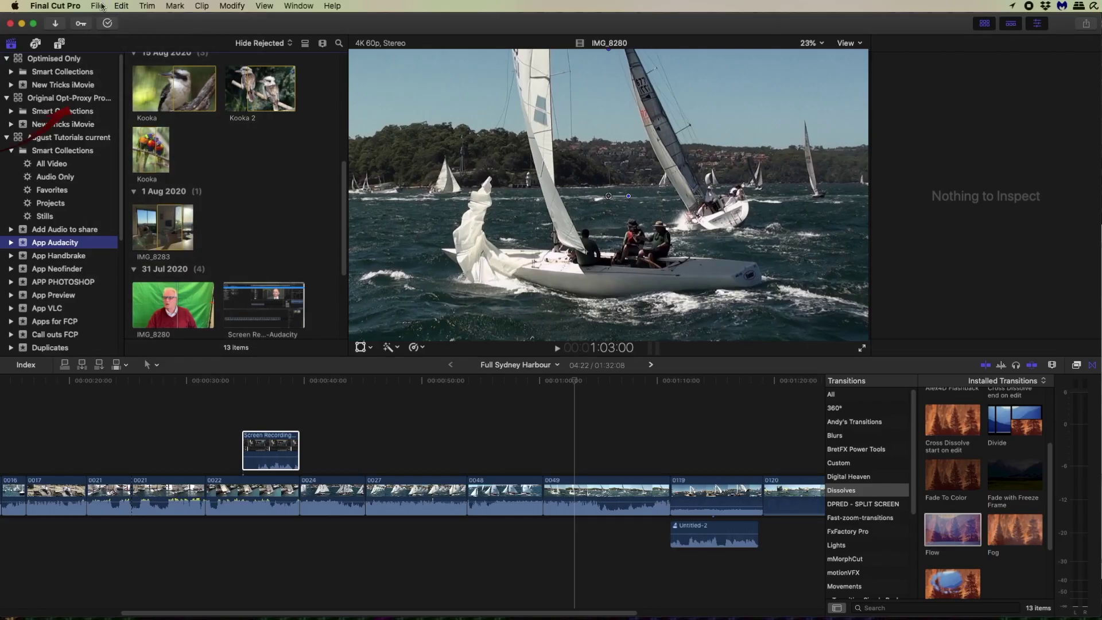
Look over the App Audacity event's File menu, then place the Background Tasks window over the browser.
{"action": "left_click", "coordinate": [98, 6]}
{"action": "mouse_move", "coordinate": [137, 188]}
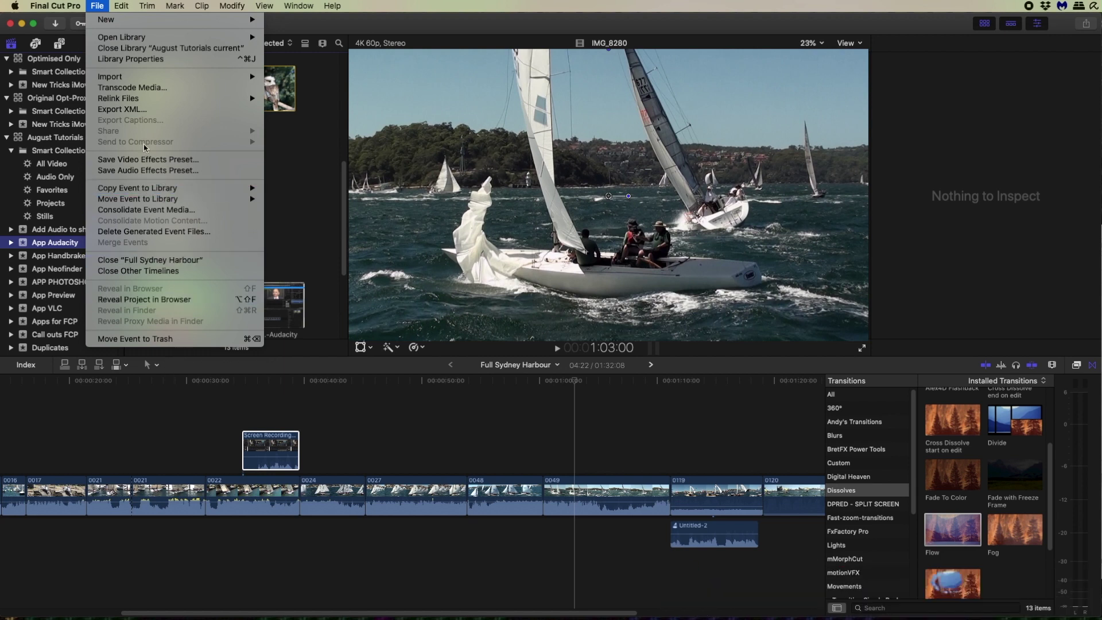
{"action": "left_click", "coordinate": [158, 381]}
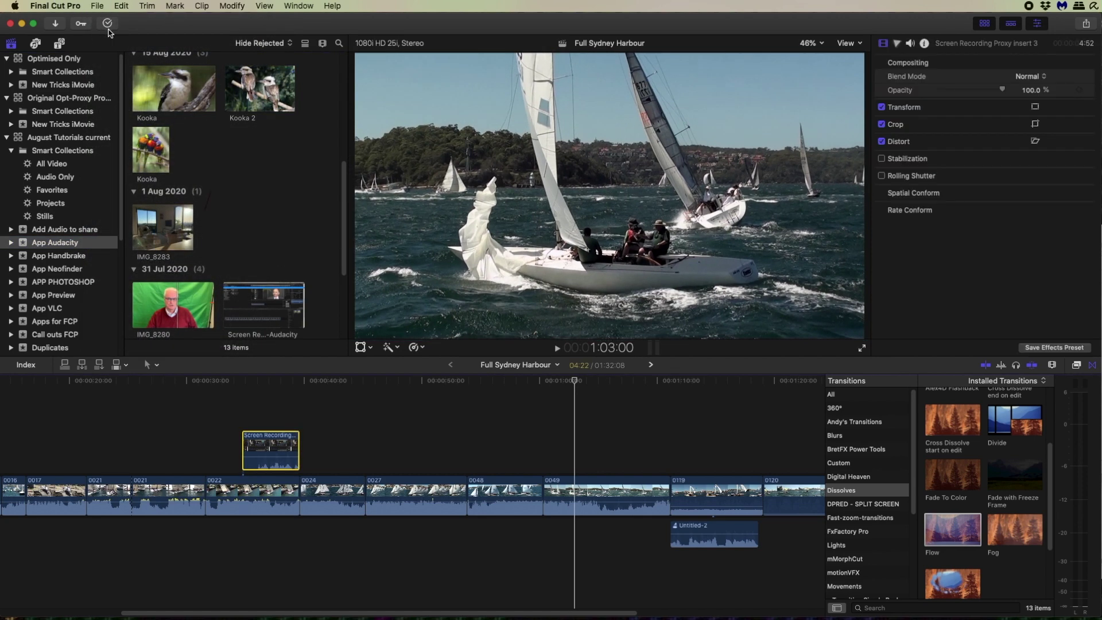
{"action": "left_click", "coordinate": [106, 24]}
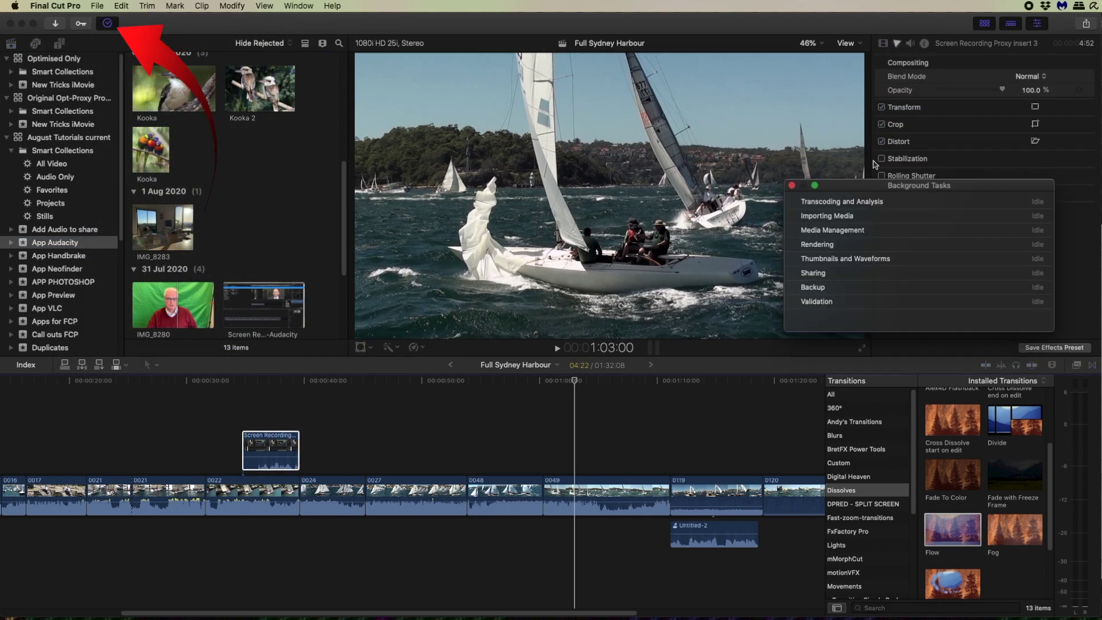
{"action": "left_click_drag", "start_coordinate": [863, 186], "coordinate": [140, 65]}
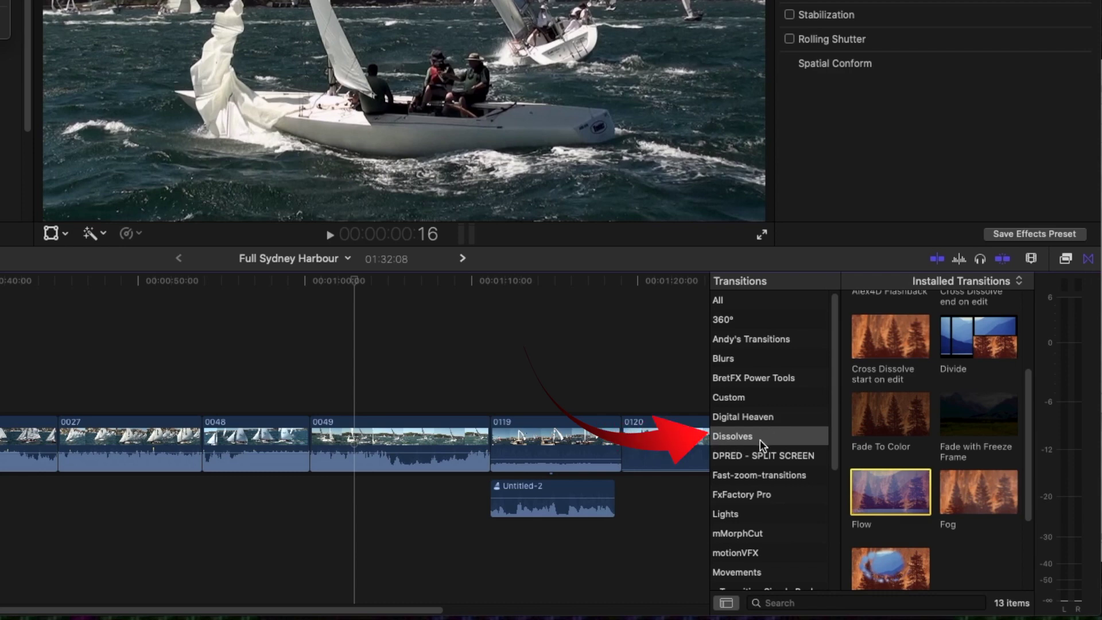
Drag the Flow transition onto the edit point before clip 0027.
{"action": "left_click_drag", "start_coordinate": [891, 492], "coordinate": [43, 439]}
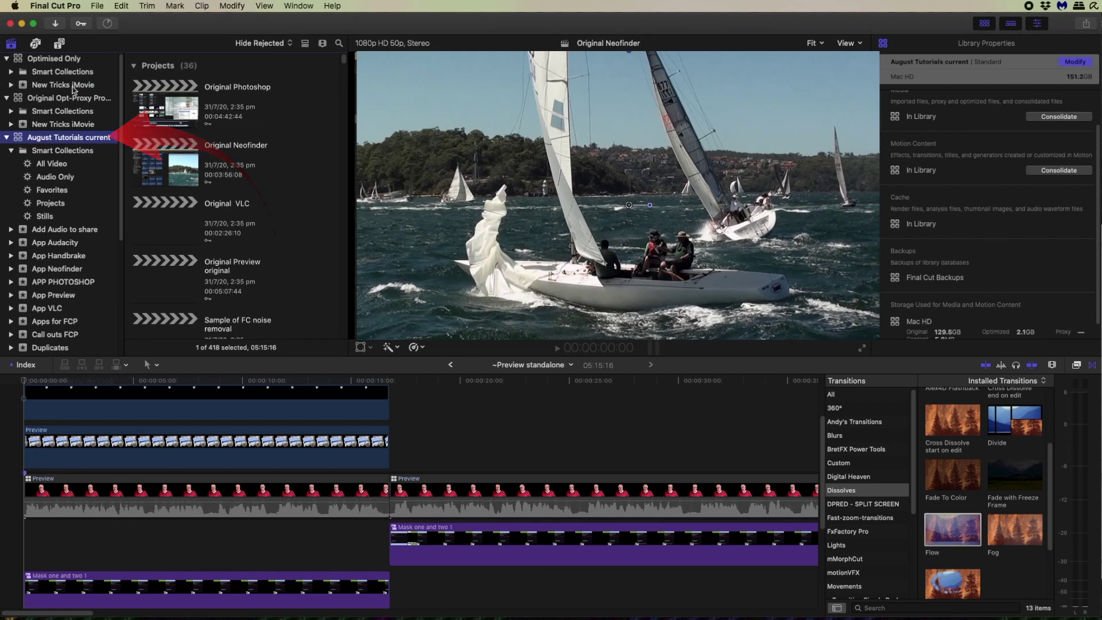
Open the File menu's library management commands for August Tutorials current.
{"action": "left_click", "coordinate": [98, 6]}
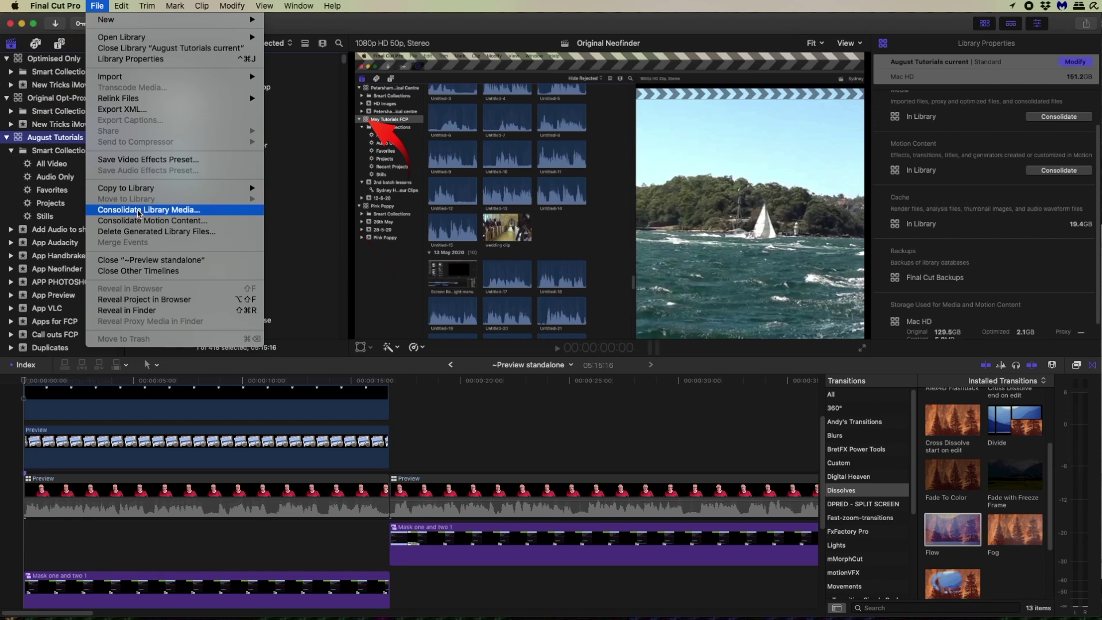
Dismiss the File menu and choose Consolidate beside Original Media in Library Properties.
{"action": "left_click", "coordinate": [323, 242]}
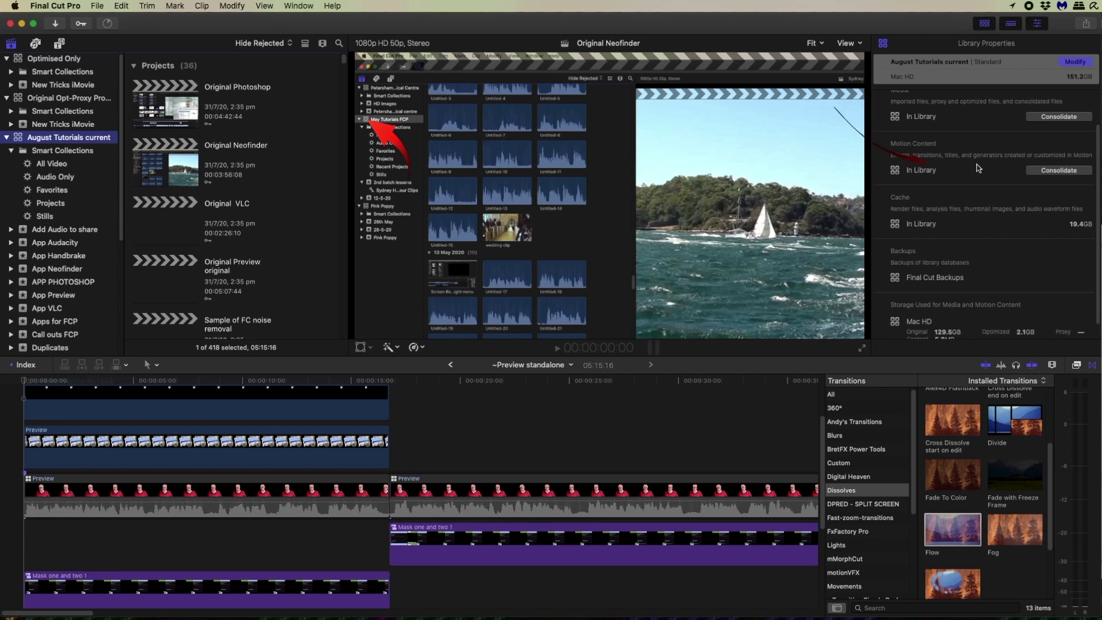
{"action": "left_click", "coordinate": [1059, 117]}
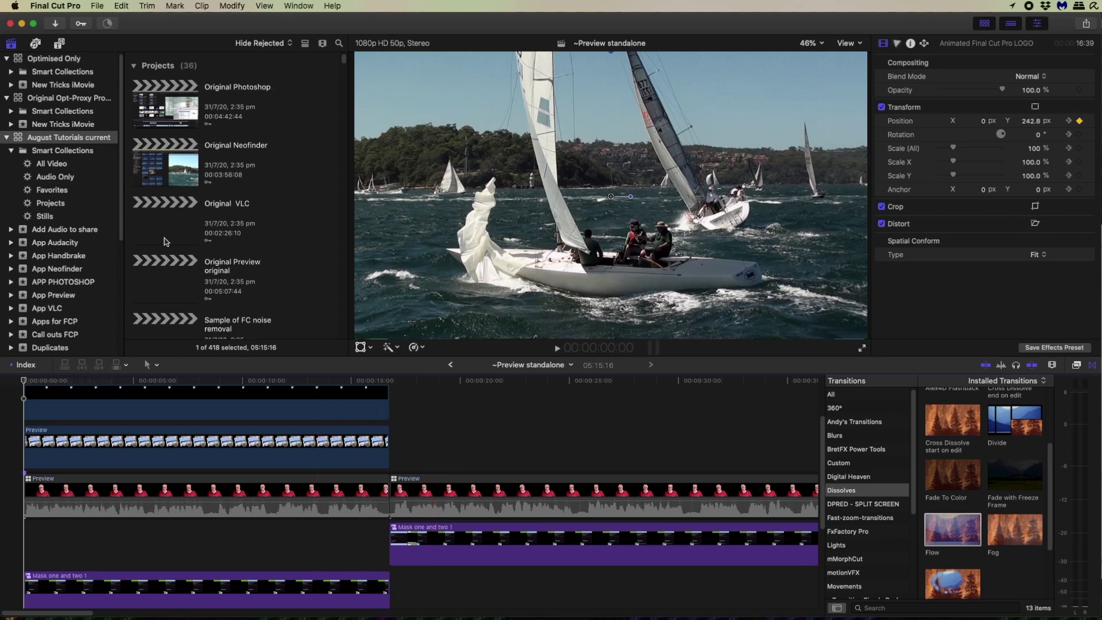
Choose File > Delete Generated Clip Files for the clip.
{"action": "left_click", "coordinate": [95, 5]}
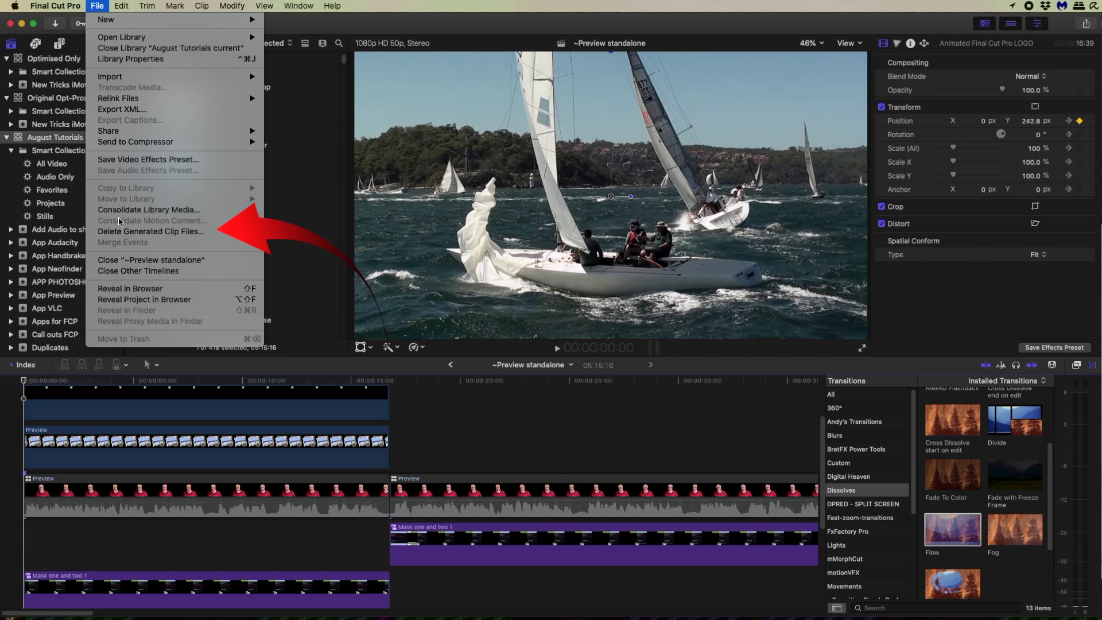
{"action": "left_click", "coordinate": [124, 231]}
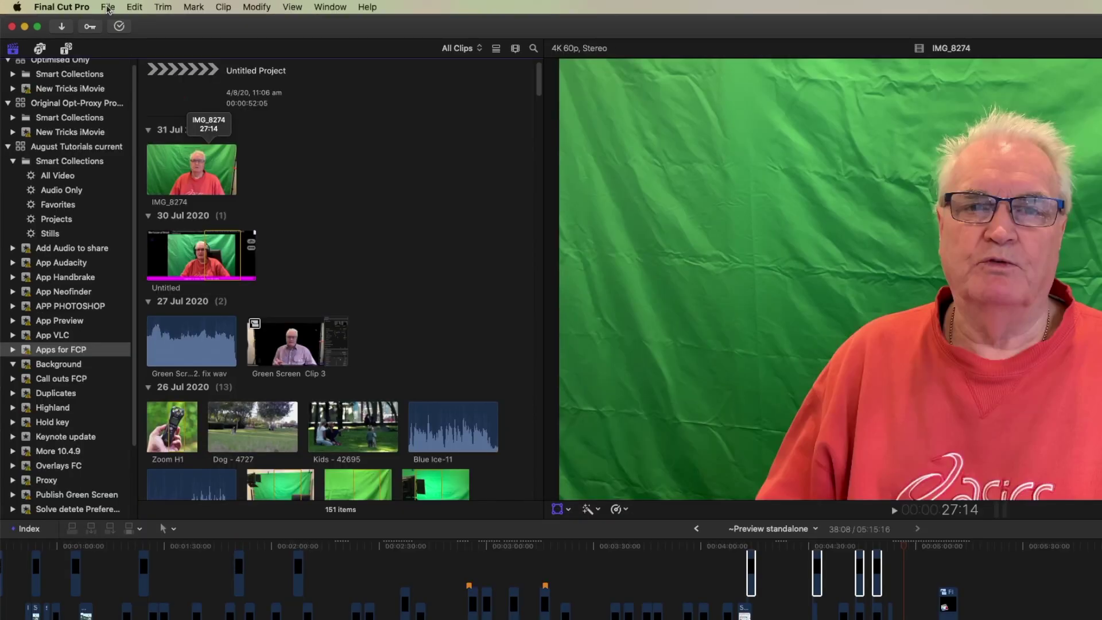
Choose File > Open Library > From Backup and expand the Restore from pop-up.
{"action": "left_click", "coordinate": [108, 7]}
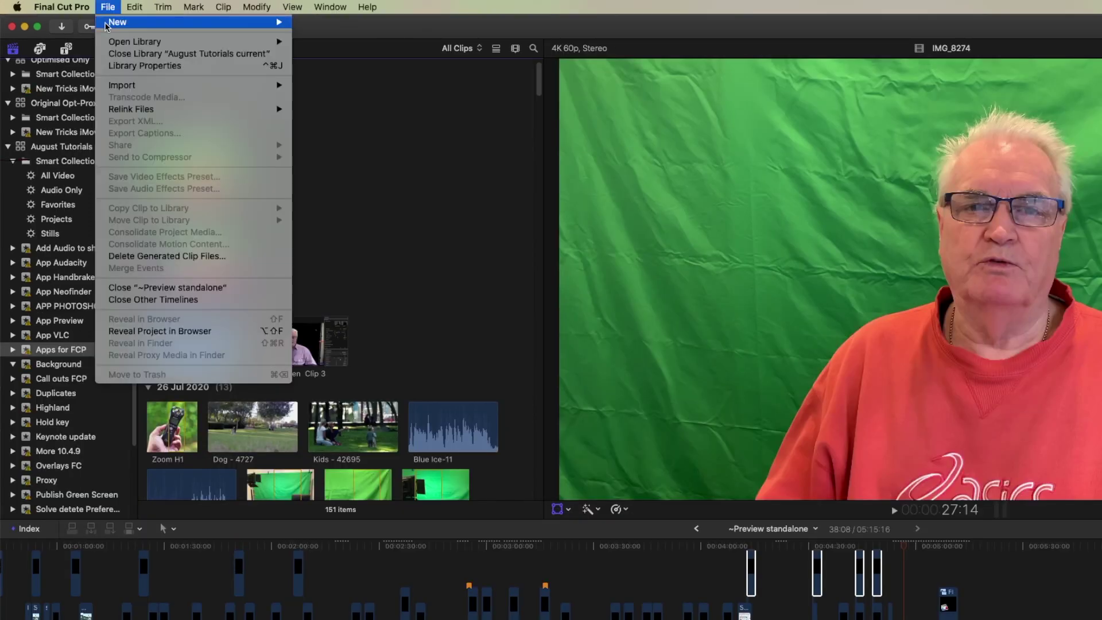
{"action": "left_click", "coordinate": [387, 265]}
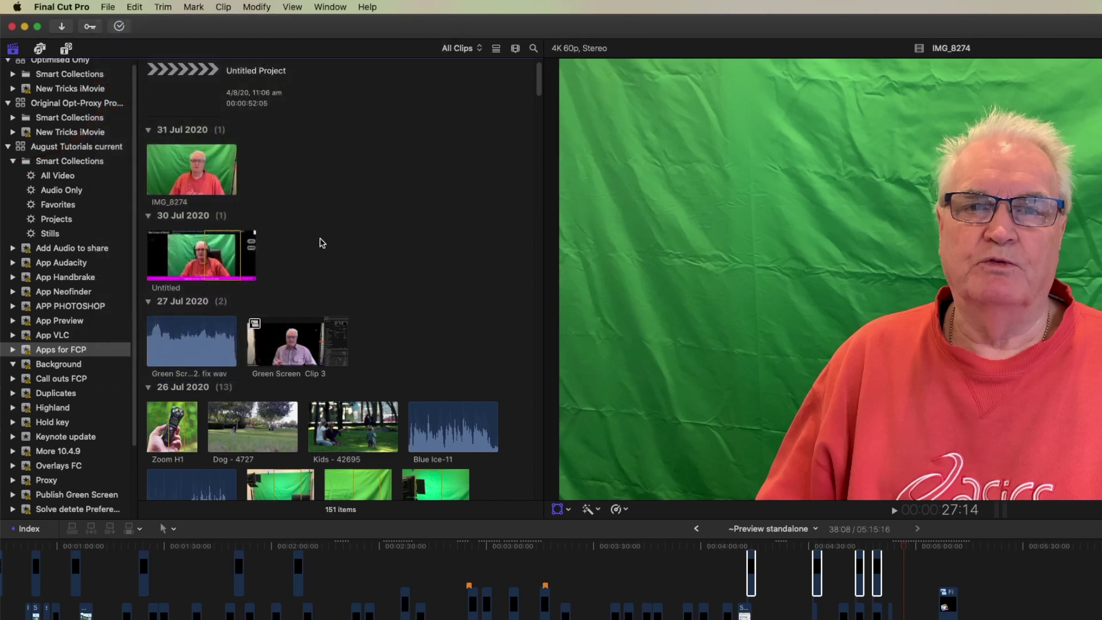
{"action": "left_click", "coordinate": [107, 8]}
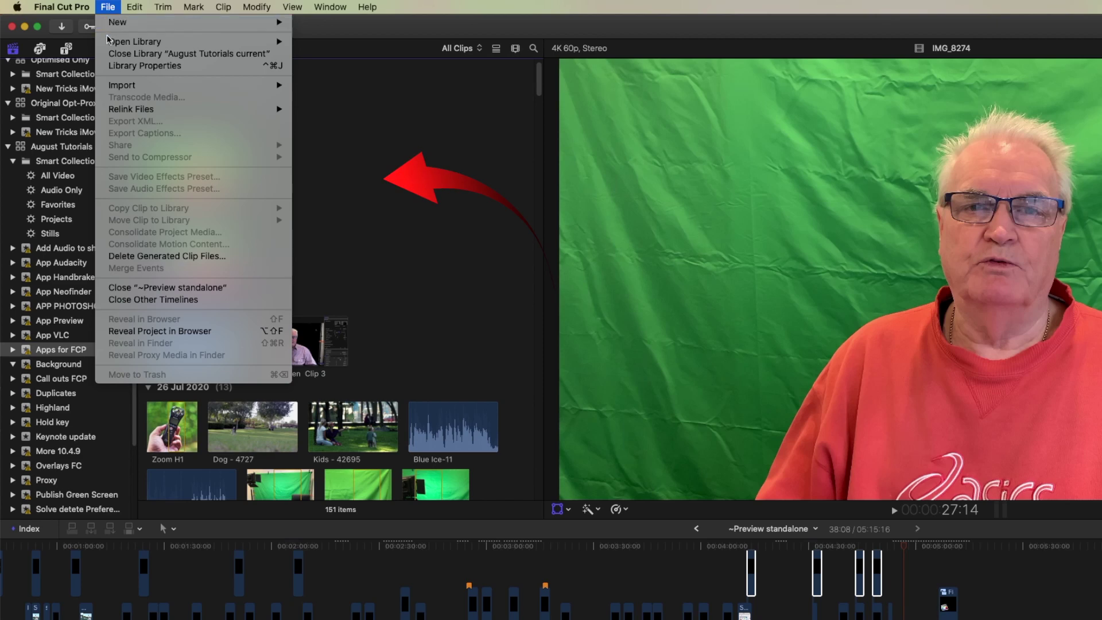
{"action": "mouse_move", "coordinate": [134, 42]}
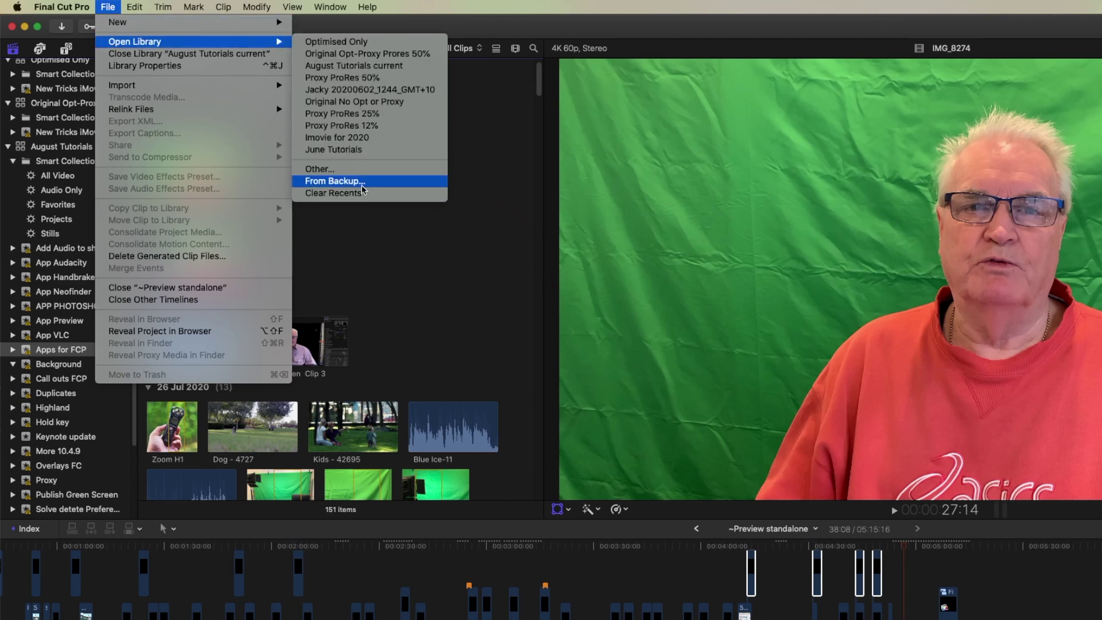
{"action": "left_click", "coordinate": [368, 188]}
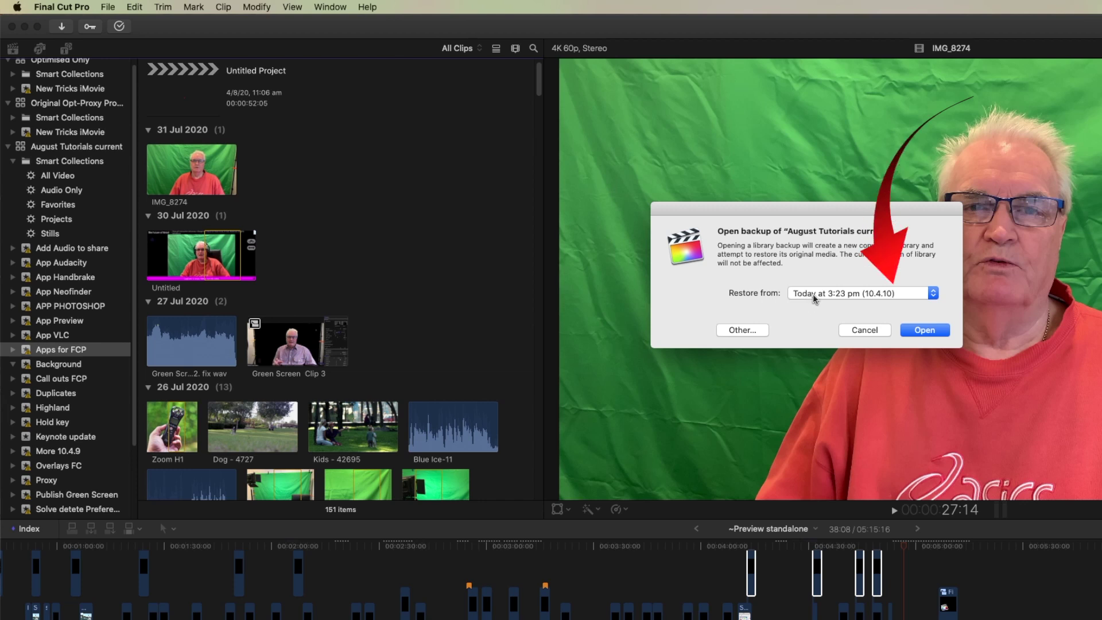
{"action": "left_click", "coordinate": [933, 293]}
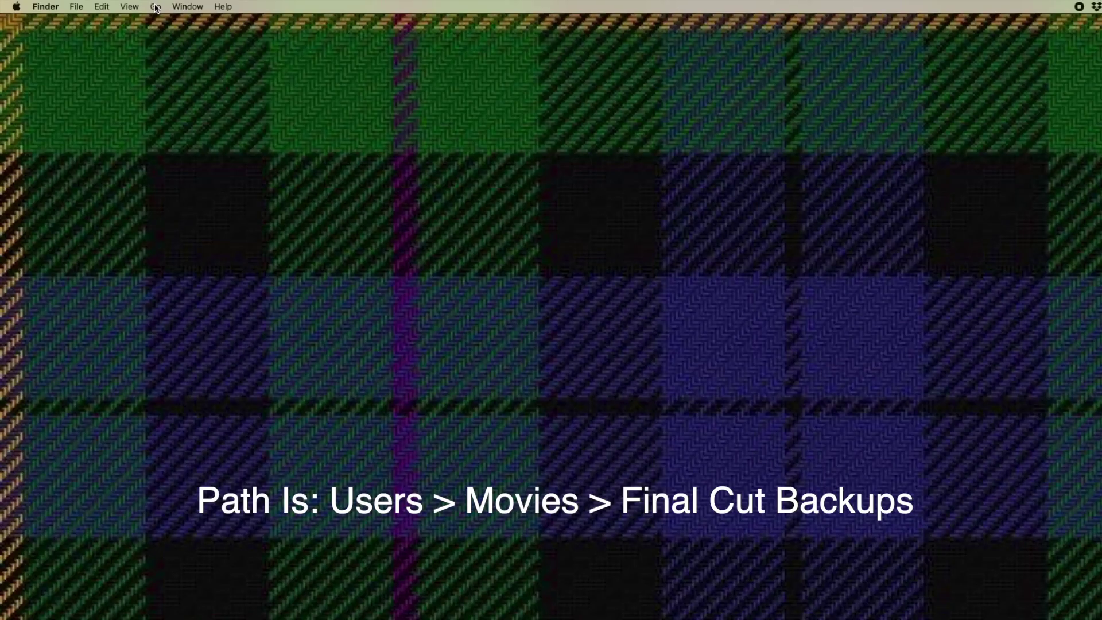
In Finder, go to Computer > Mac HD > Users > Movies > Final Cut Backups and expand Monique.
{"action": "left_click", "coordinate": [156, 7]}
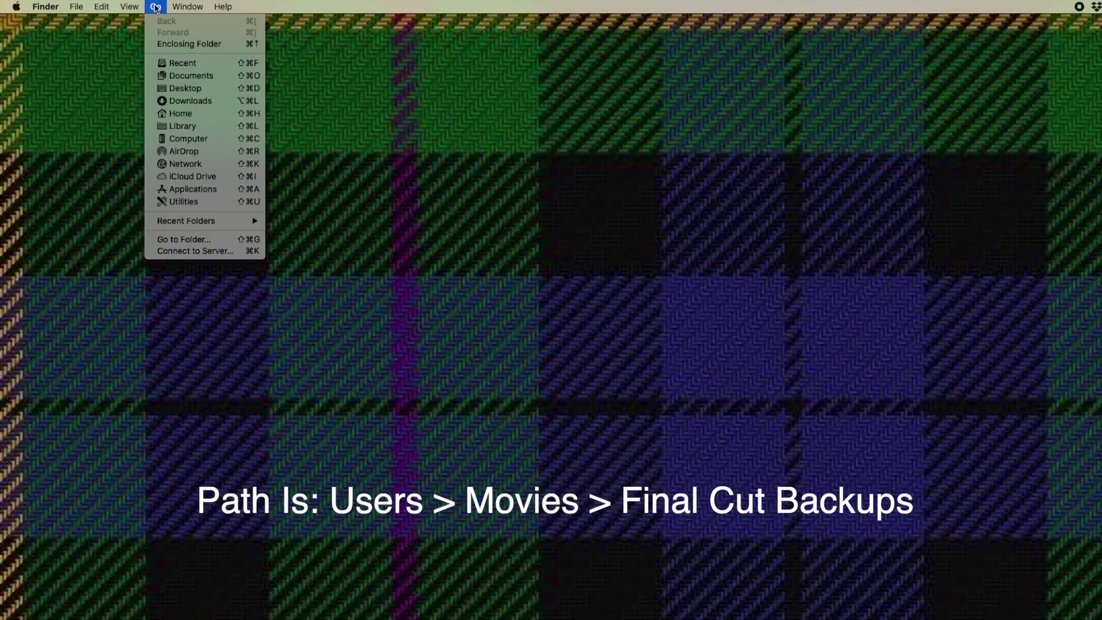
{"action": "left_click", "coordinate": [201, 140]}
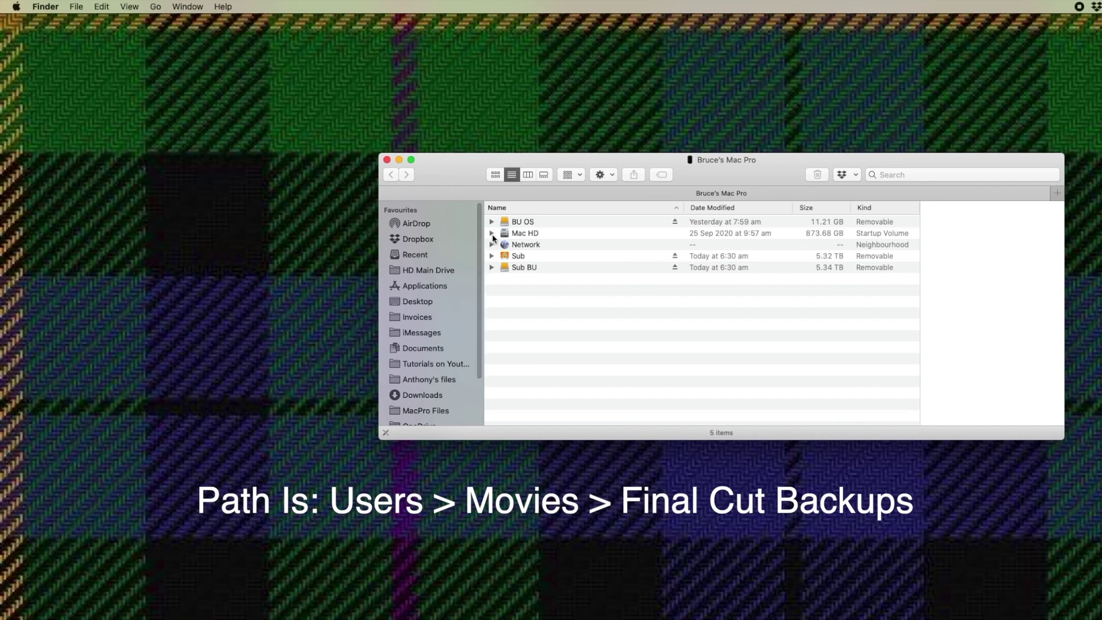
{"action": "left_click", "coordinate": [492, 234]}
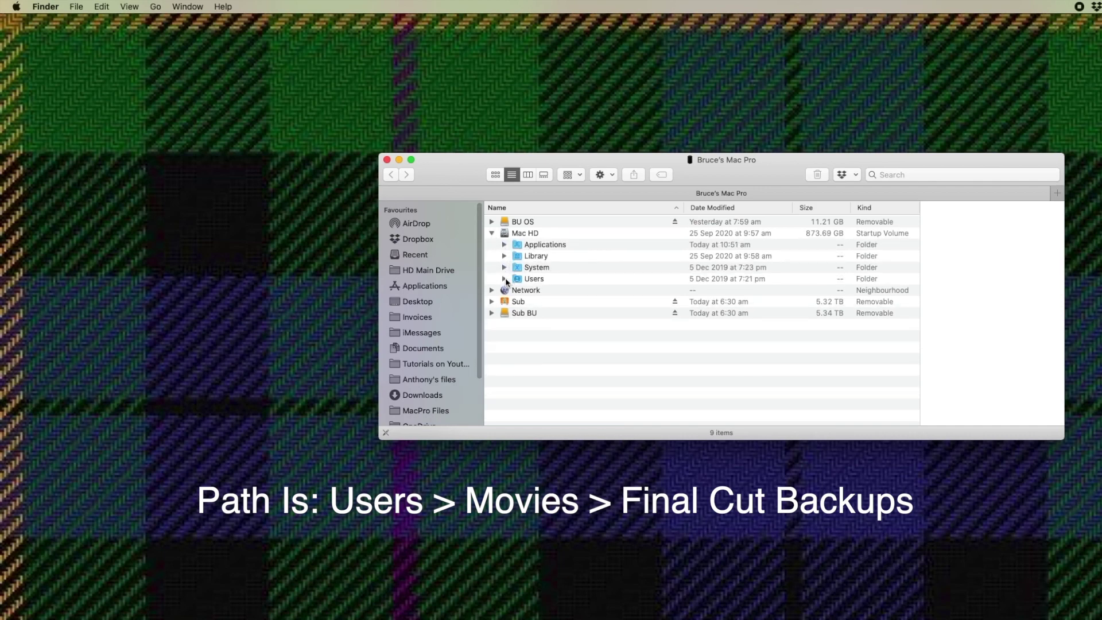
{"action": "left_click", "coordinate": [504, 280]}
{"action": "scroll", "coordinate": [537, 309], "scroll_direction": "down", "scroll_amount": 2}
{"action": "scroll", "coordinate": [534, 322], "scroll_direction": "down", "scroll_amount": 2}
{"action": "left_click", "coordinate": [529, 336]}
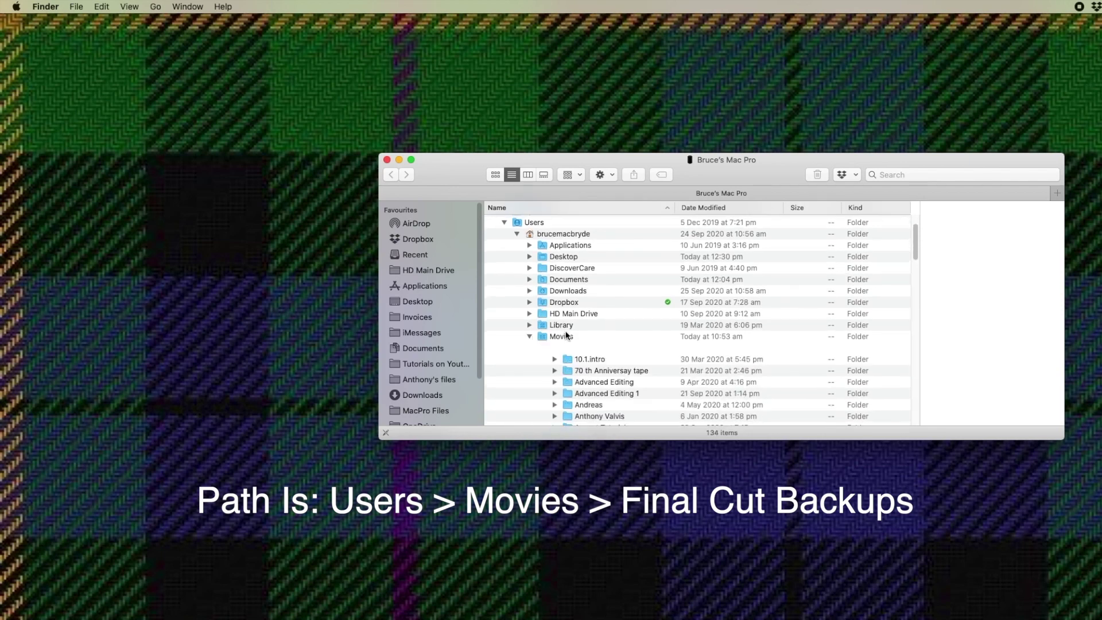
{"action": "scroll", "coordinate": [531, 335], "scroll_direction": "down", "scroll_amount": 2}
{"action": "left_click", "coordinate": [542, 295]}
{"action": "left_click", "coordinate": [556, 300]}
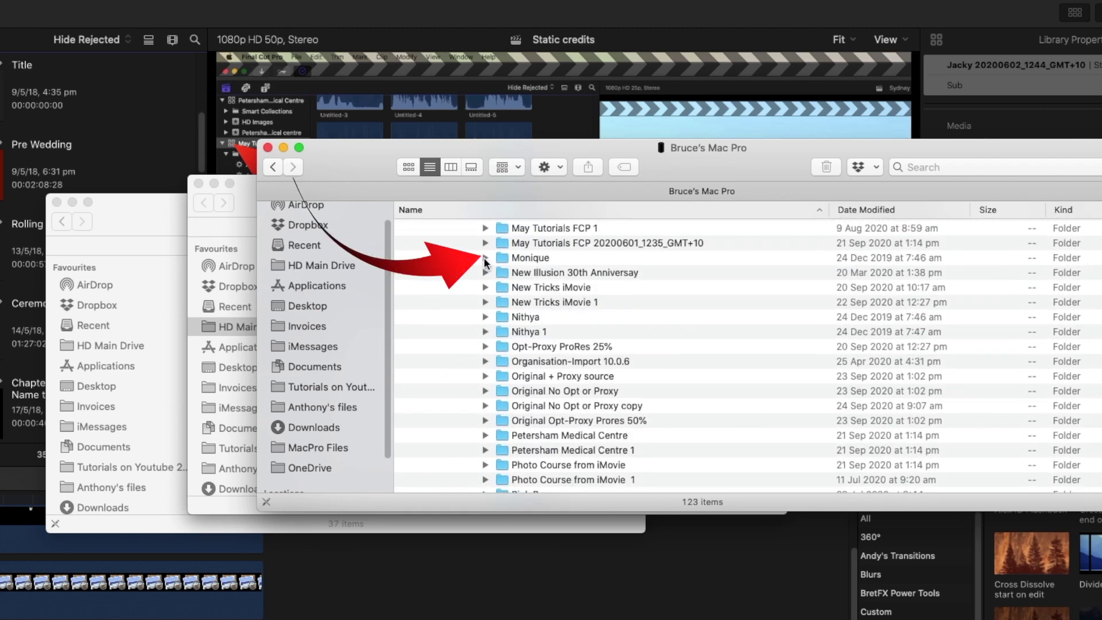
{"action": "left_click", "coordinate": [485, 257]}
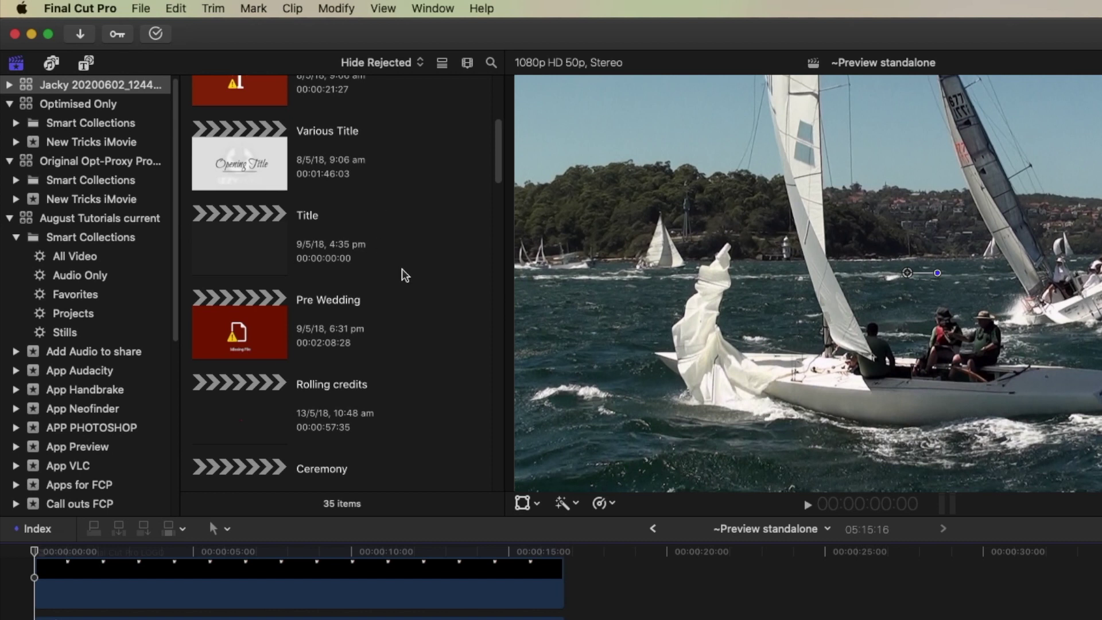
{"action": "scroll", "coordinate": [400, 274], "scroll_direction": "up", "scroll_amount": 2}
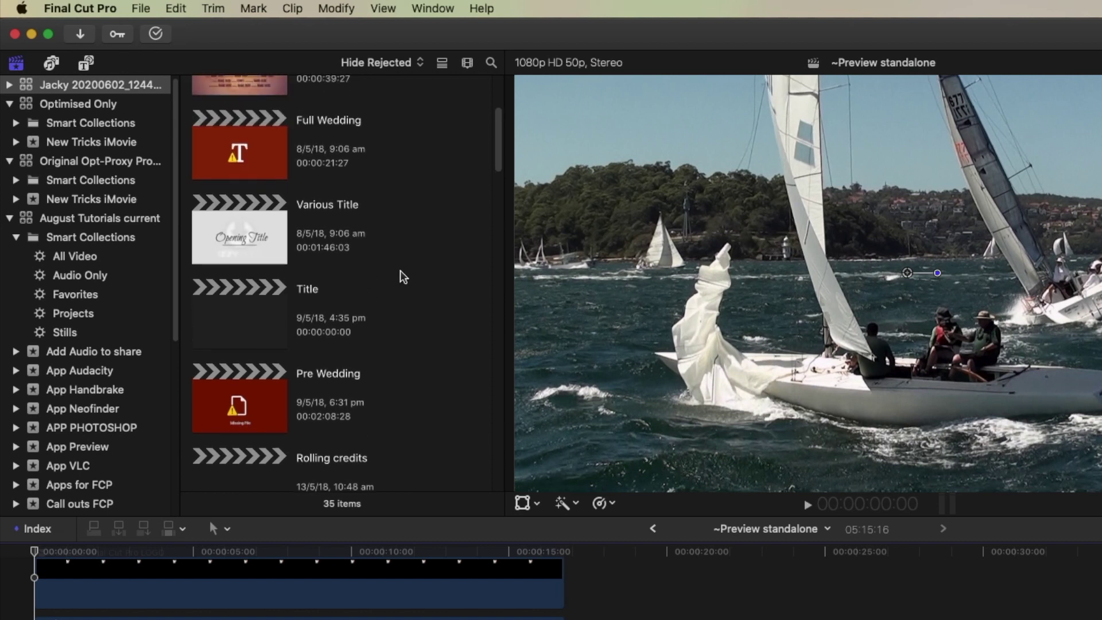
{"action": "scroll", "coordinate": [400, 276], "scroll_direction": "up", "scroll_amount": 3}
{"action": "scroll", "coordinate": [401, 277], "scroll_direction": "up", "scroll_amount": 2}
{"action": "scroll", "coordinate": [336, 221], "scroll_direction": "down", "scroll_amount": 3}
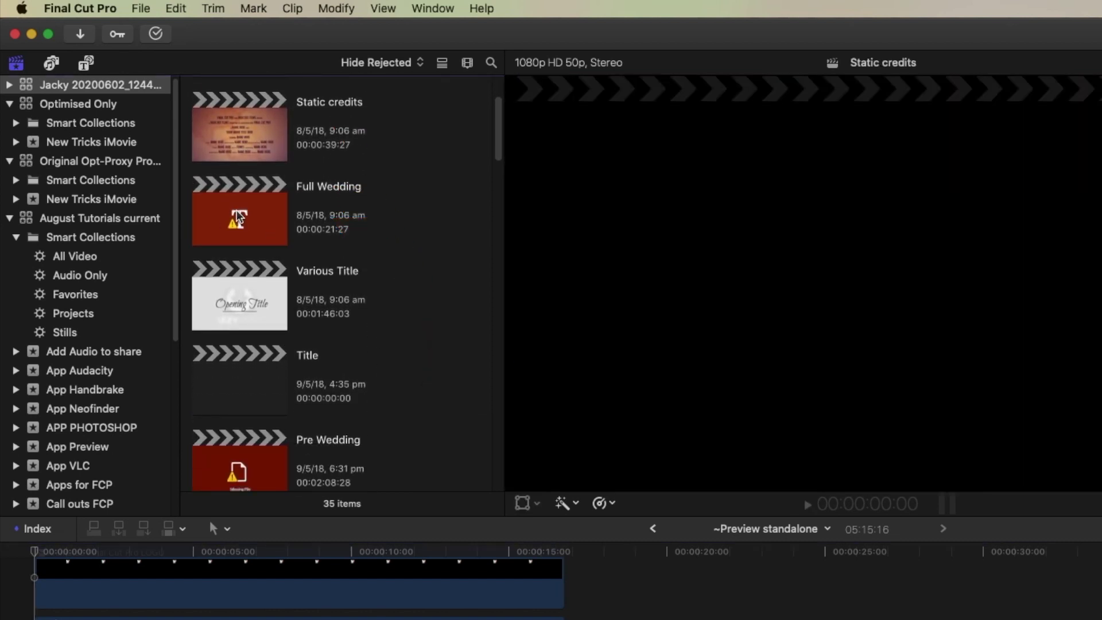
Select the Pre Wedding project with missing media and open the File menu for relinking.
{"action": "left_click", "coordinate": [238, 218]}
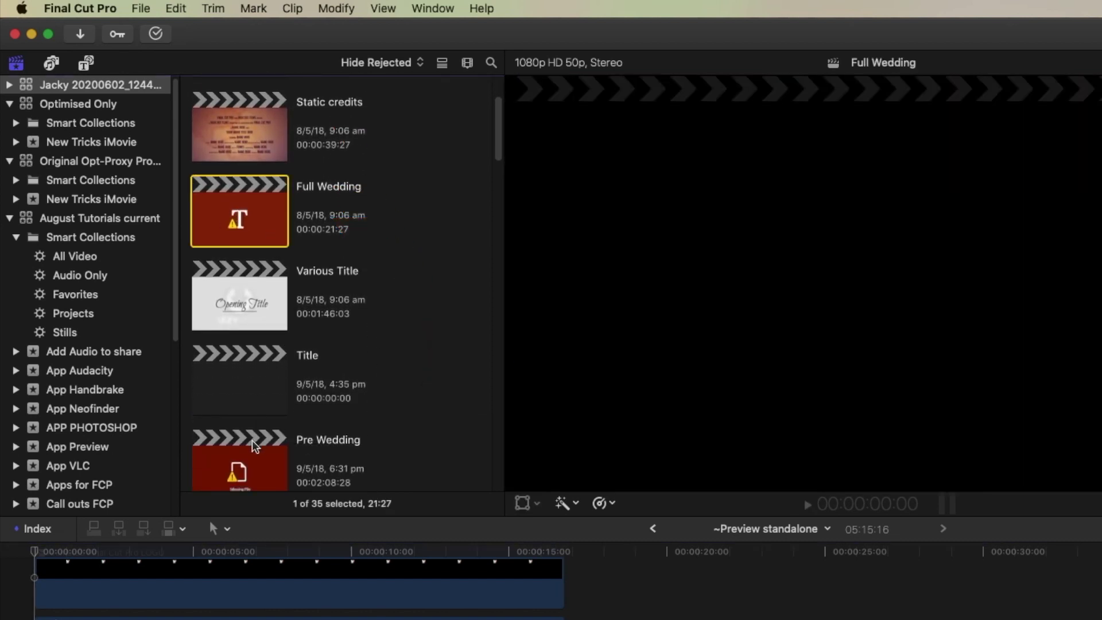
{"action": "left_click", "coordinate": [247, 458]}
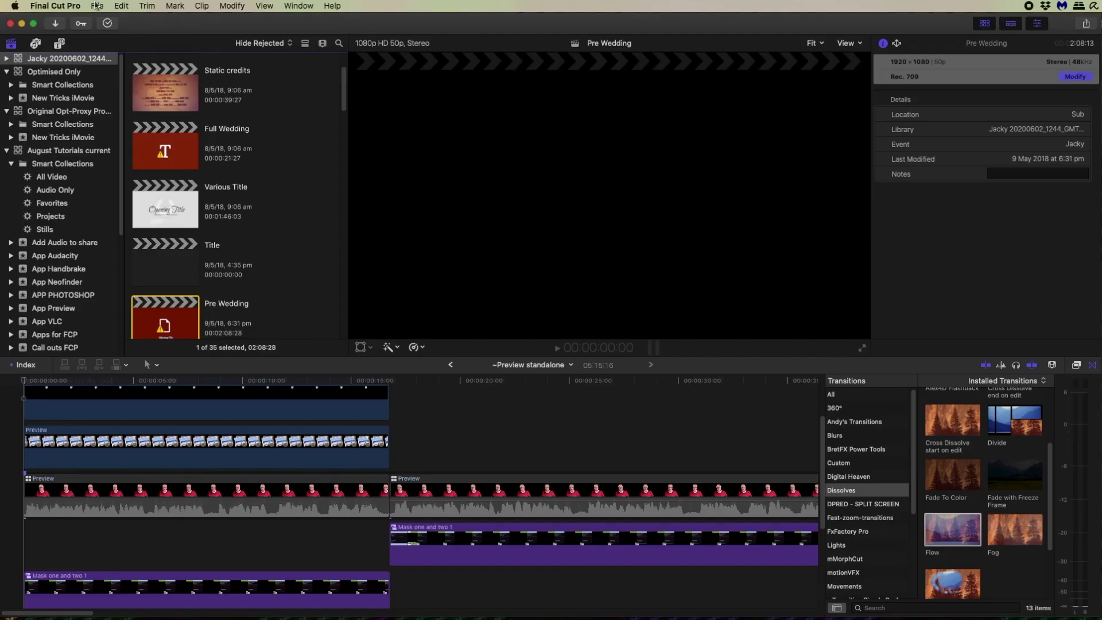
{"action": "left_click", "coordinate": [98, 5]}
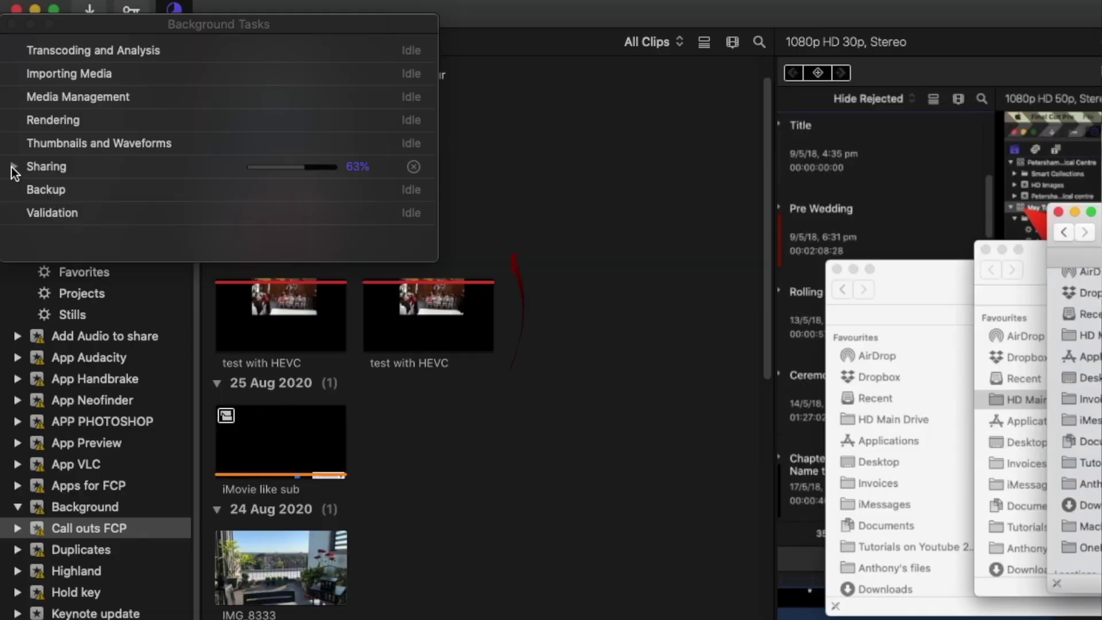
Expand the Sharing task to reveal the 'Background tasks.mov' transcoding progress.
{"action": "left_click", "coordinate": [13, 167]}
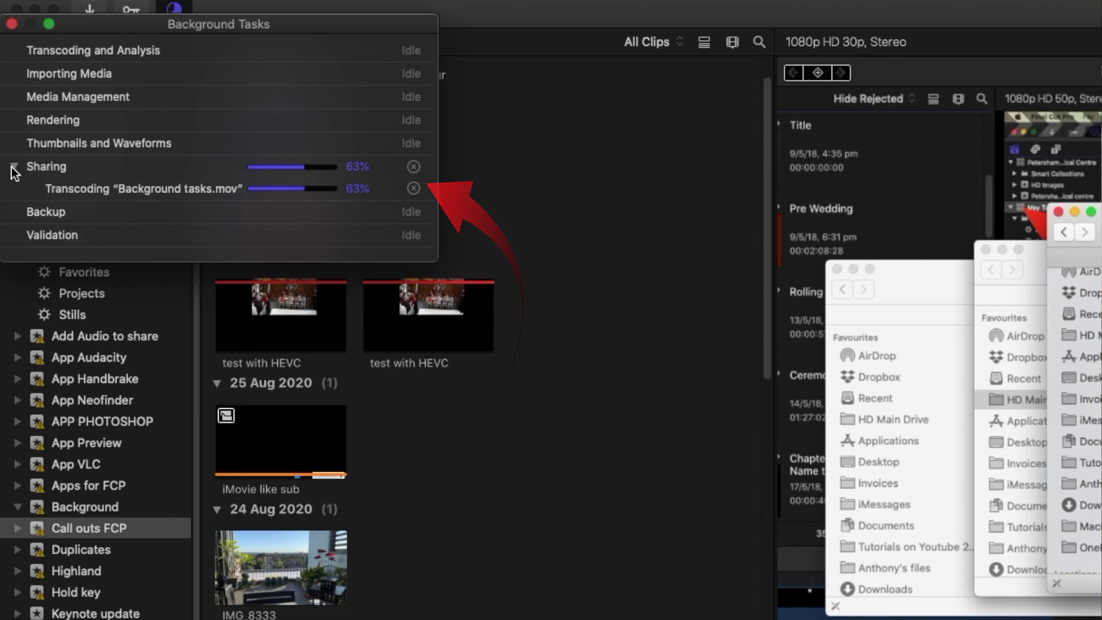